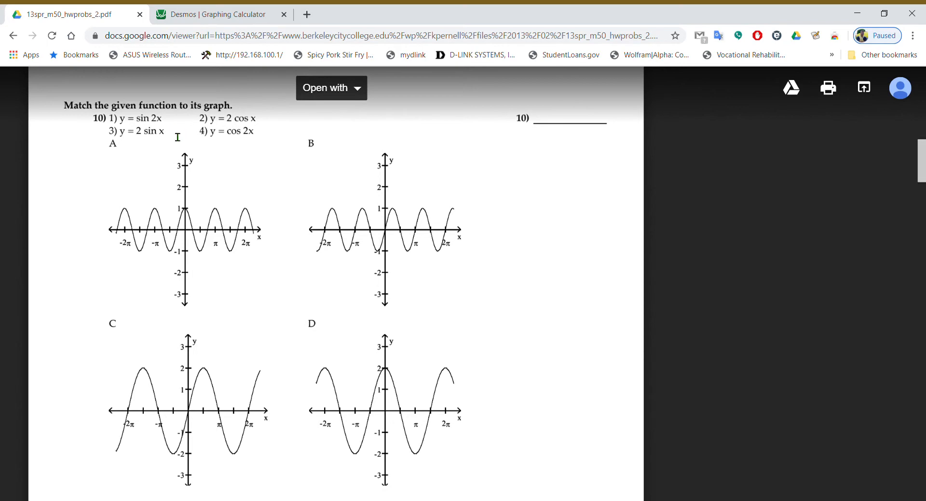
Step: Switch to the Desmos graphing calculator and plot sin(2x) as the first expression
{"action": "left_click", "coordinate": [233, 16]}
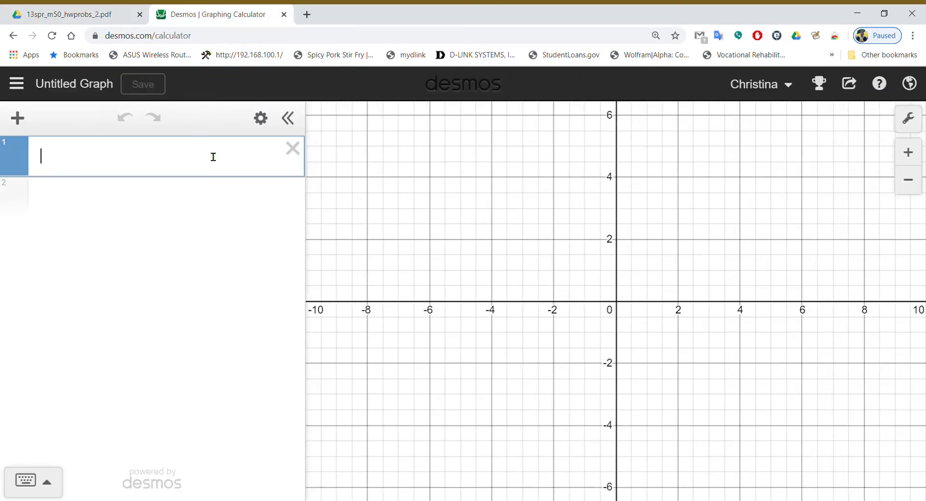
{"action": "left_click", "coordinate": [46, 480]}
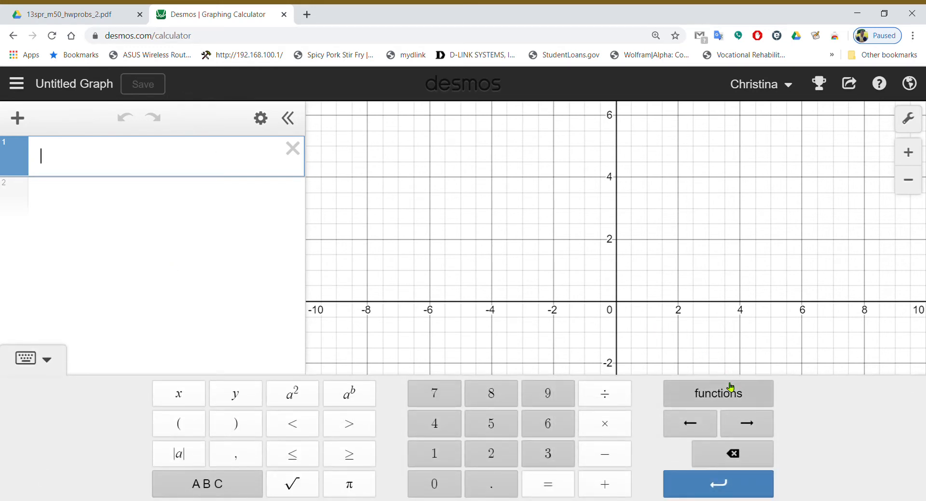
{"action": "left_click", "coordinate": [731, 390]}
{"action": "left_click", "coordinate": [627, 197]}
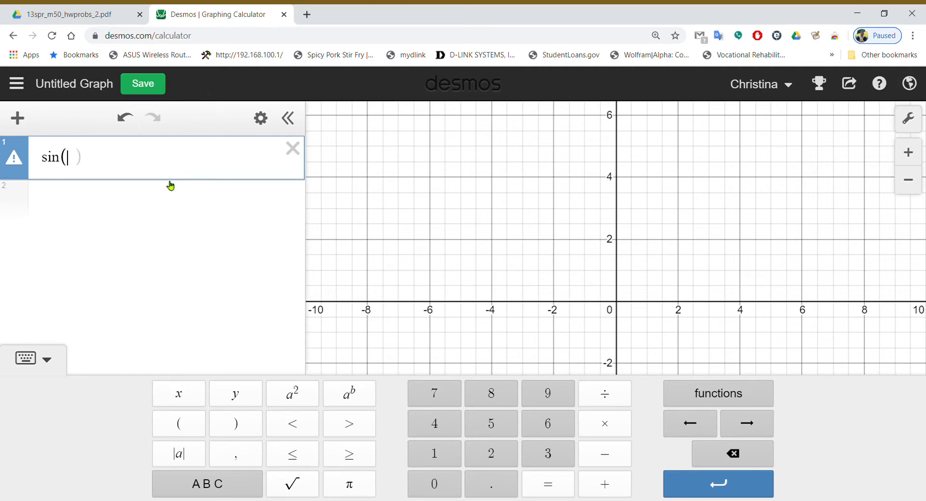
{"action": "type", "text": "2x"}
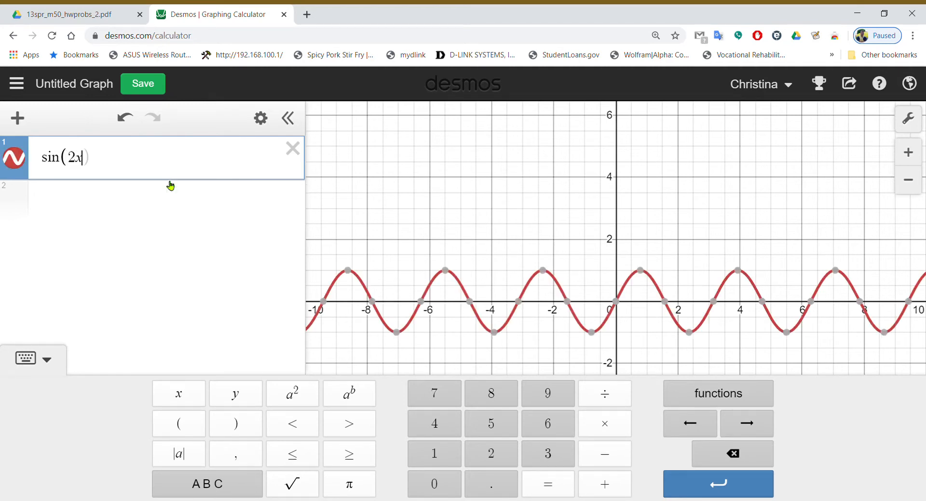
{"action": "left_click", "coordinate": [230, 428]}
{"action": "left_click", "coordinate": [48, 359]}
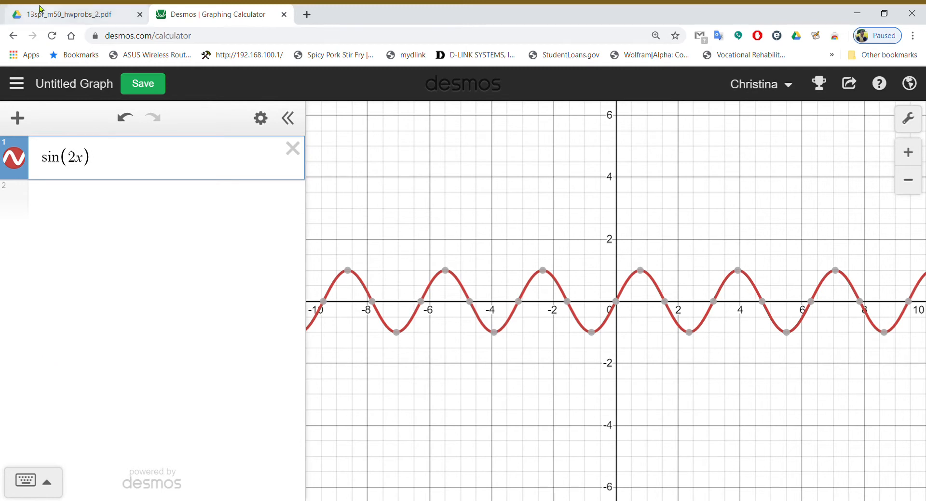
Step: Consult the worksheet PDF's graphs for comparison, and set the Desmos graph's x-axis minimum to −2π
{"action": "left_click", "coordinate": [54, 14]}
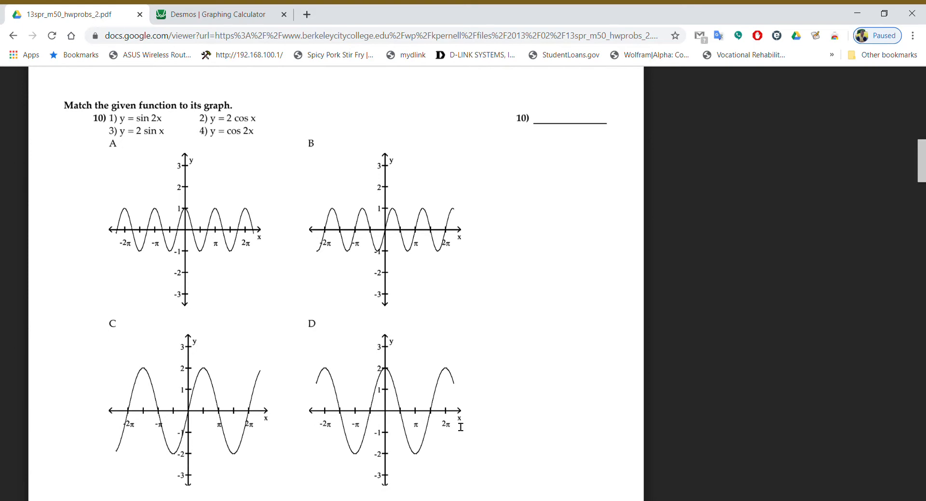
{"action": "left_click", "coordinate": [237, 13]}
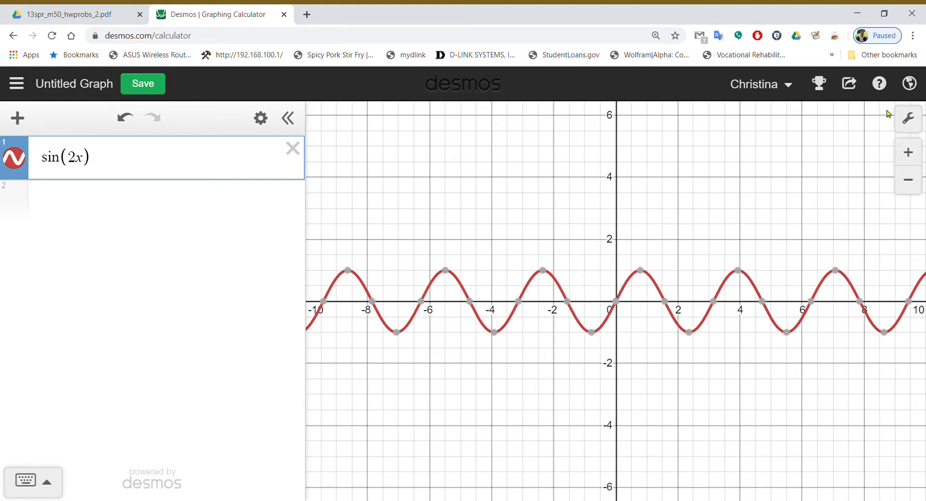
{"action": "left_click", "coordinate": [909, 119]}
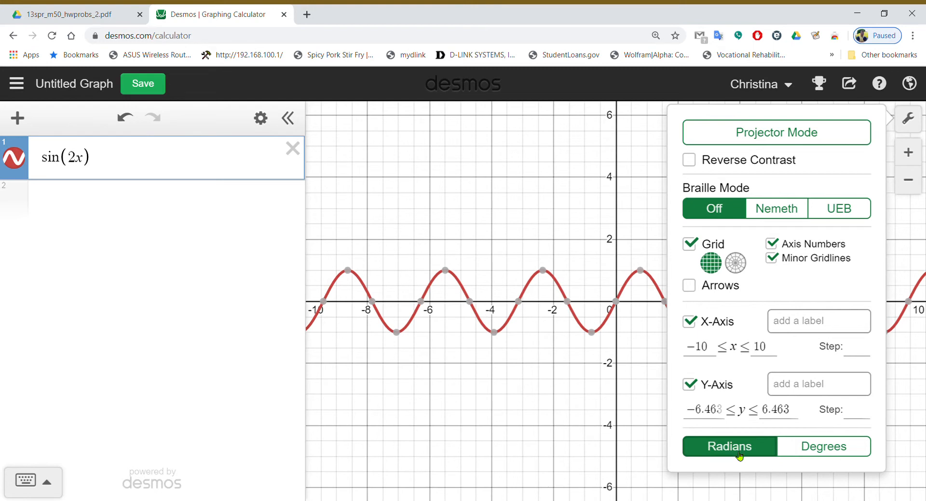
{"action": "left_click", "coordinate": [721, 359]}
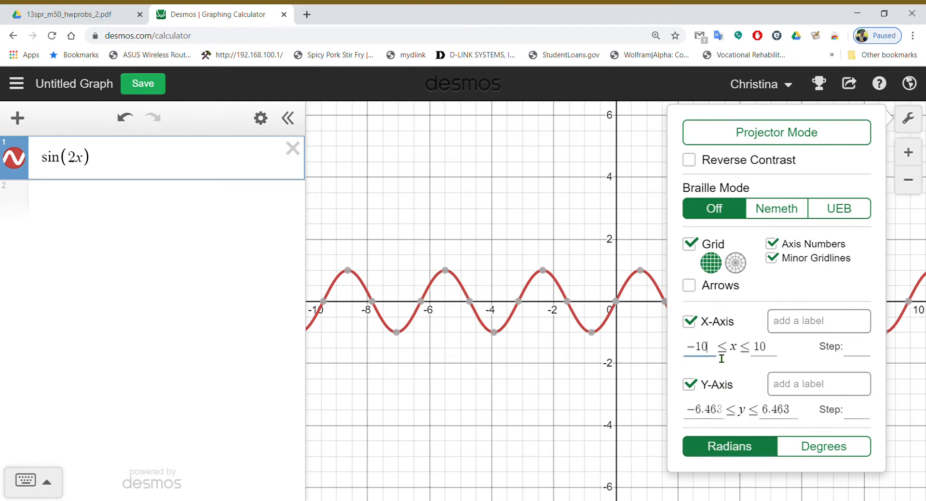
{"action": "key", "text": "BackSpace"}
{"action": "key", "text": "BackSpace"}
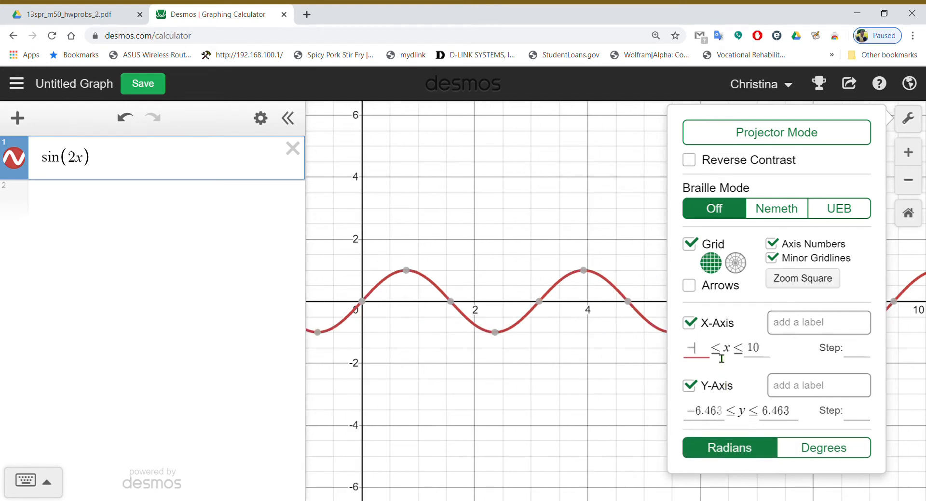
{"action": "type", "text": "2"}
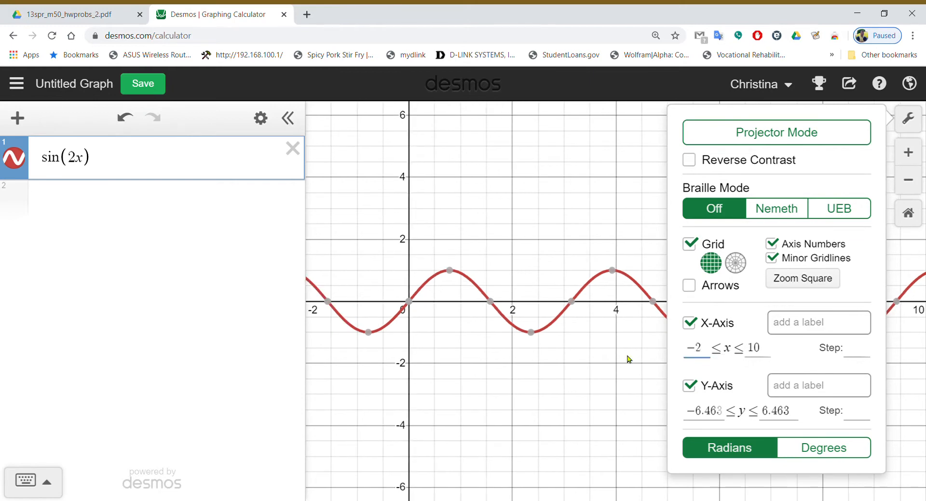
{"action": "left_click", "coordinate": [49, 479]}
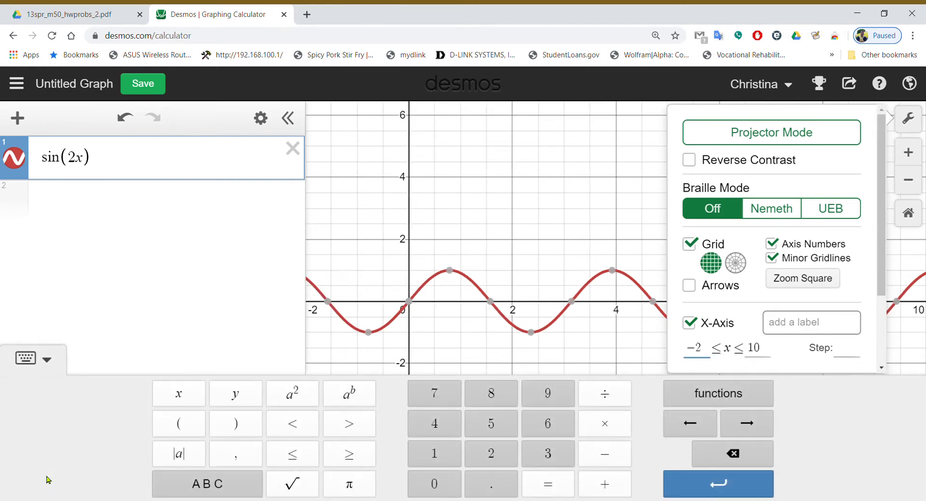
{"action": "left_click", "coordinate": [351, 486]}
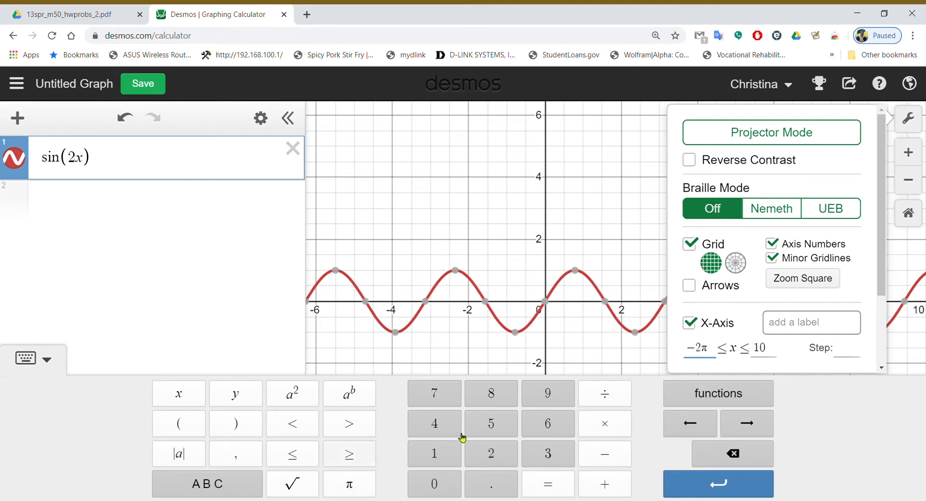
Step: Set the x-axis maximum to 2π and the x-axis step to π, and close the graph settings
{"action": "left_click", "coordinate": [777, 354]}
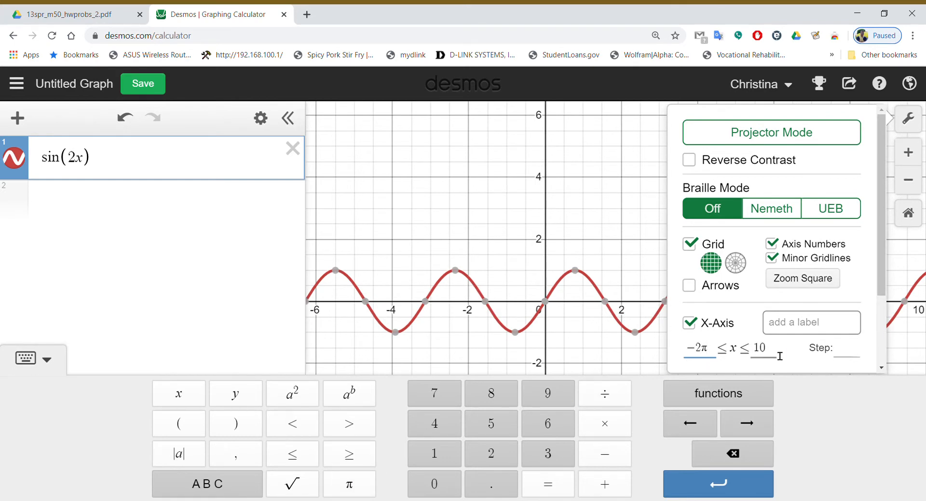
{"action": "key", "text": "BackSpace"}
{"action": "key", "text": "BackSpace"}
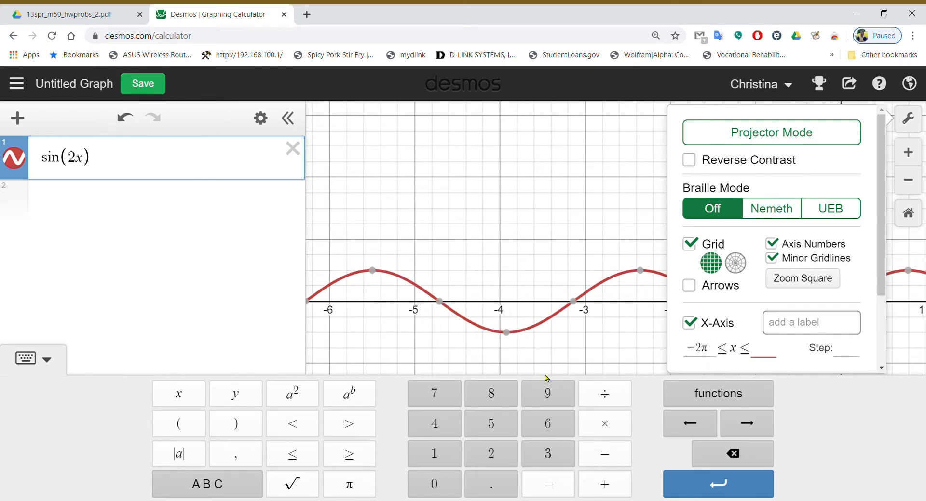
{"action": "left_click", "coordinate": [508, 457]}
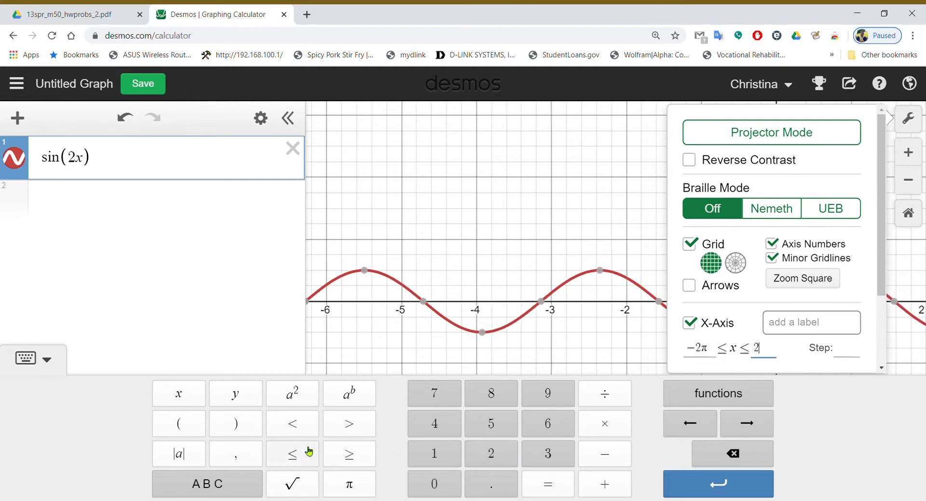
{"action": "left_click", "coordinate": [347, 483]}
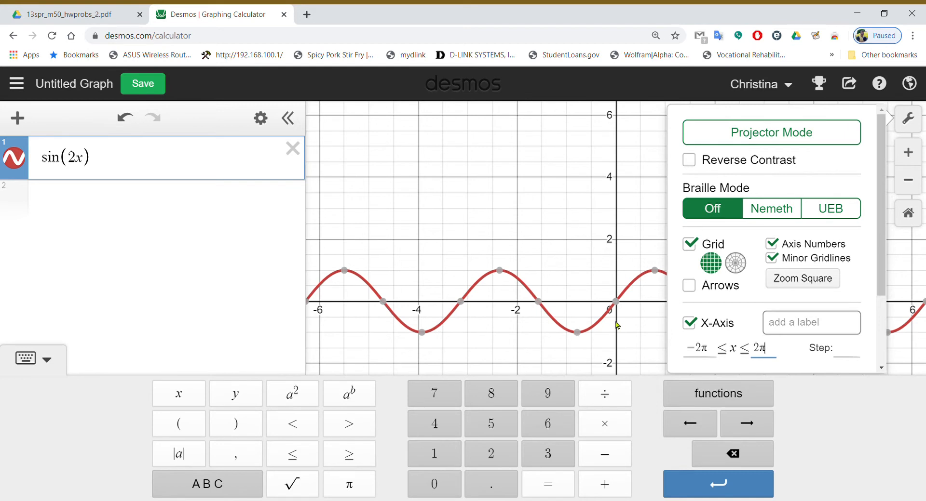
{"action": "left_click", "coordinate": [854, 358]}
{"action": "left_click", "coordinate": [368, 484]}
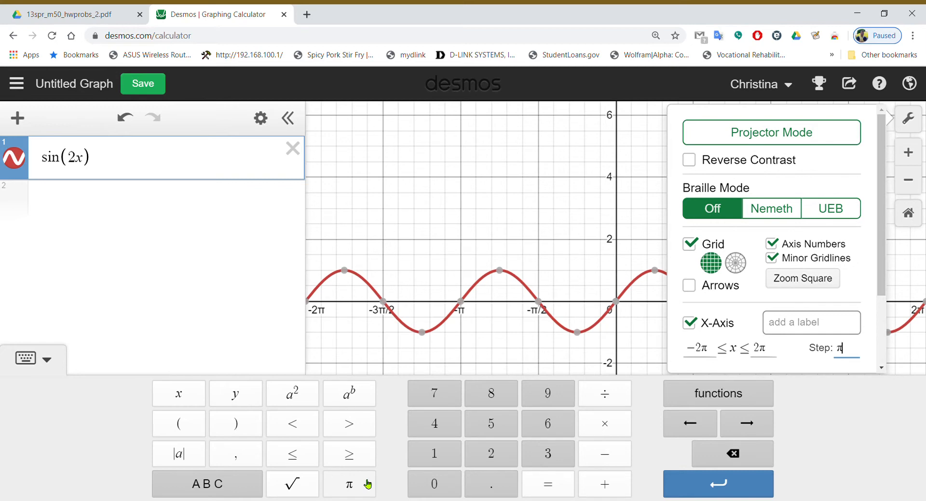
{"action": "left_click", "coordinate": [410, 211]}
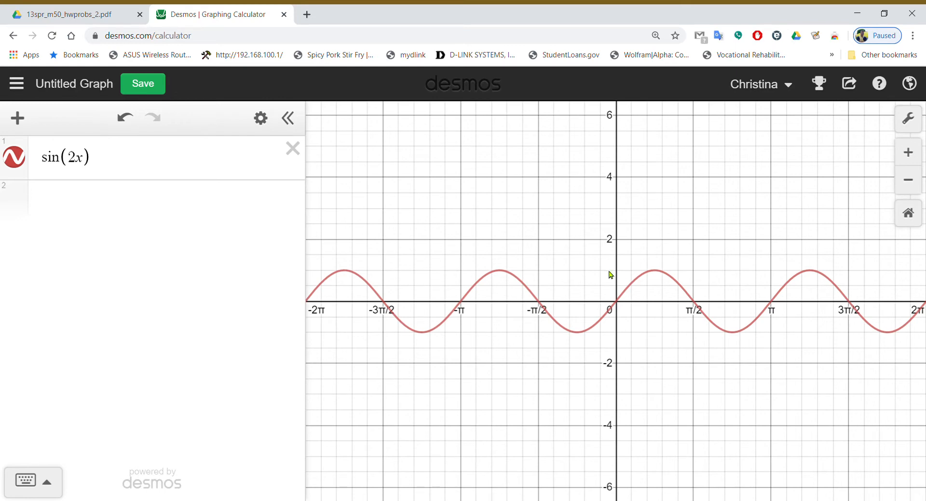
Step: Inspect the sin(2x) curve's points at the origin and at x = π, and return to the worksheet PDF to compare its graphs
{"action": "scroll", "coordinate": [666, 362], "scroll_direction": "up", "scroll_amount": 3}
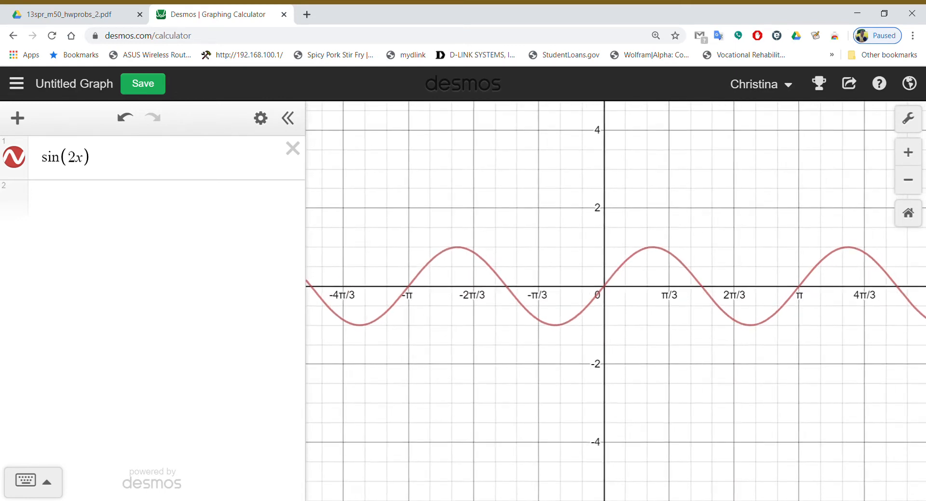
{"action": "scroll", "coordinate": [723, 349], "scroll_direction": "down", "scroll_amount": 3}
{"action": "scroll", "coordinate": [723, 357], "scroll_direction": "down", "scroll_amount": 2}
{"action": "scroll", "coordinate": [723, 377], "scroll_direction": "up", "scroll_amount": 2}
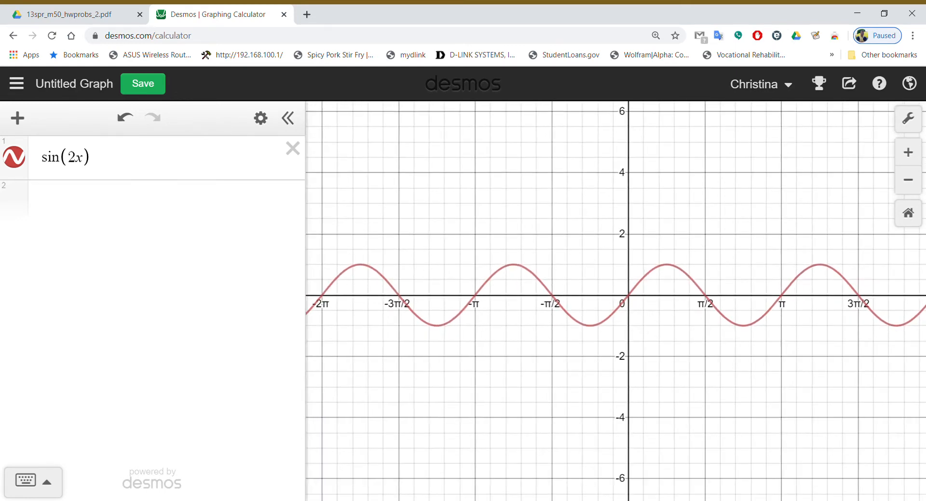
{"action": "mouse_move", "coordinate": [675, 367]}
{"action": "left_mouse_down"}
{"action": "mouse_move", "coordinate": [658, 368]}
{"action": "mouse_move", "coordinate": [674, 362]}
{"action": "left_mouse_up"}
{"action": "scroll", "coordinate": [728, 309], "scroll_direction": "down", "scroll_amount": 2}
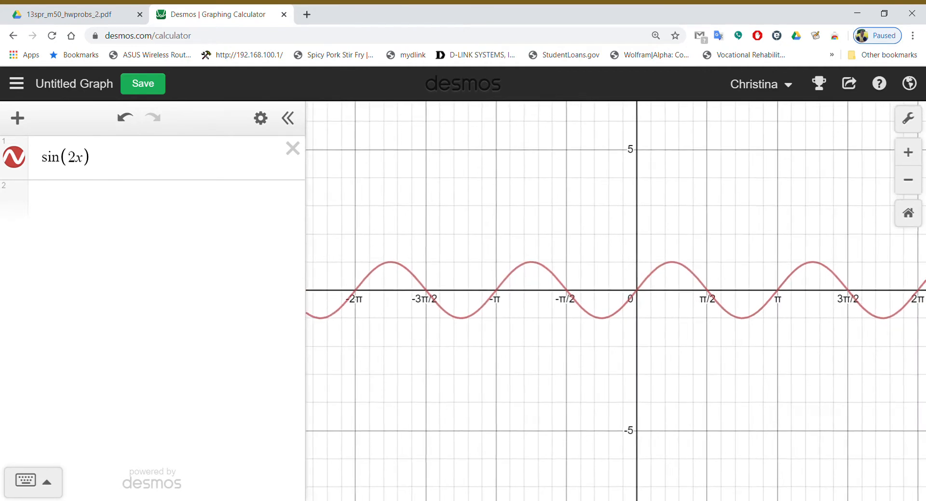
{"action": "left_click_drag", "start_coordinate": [728, 308], "coordinate": [705, 315]}
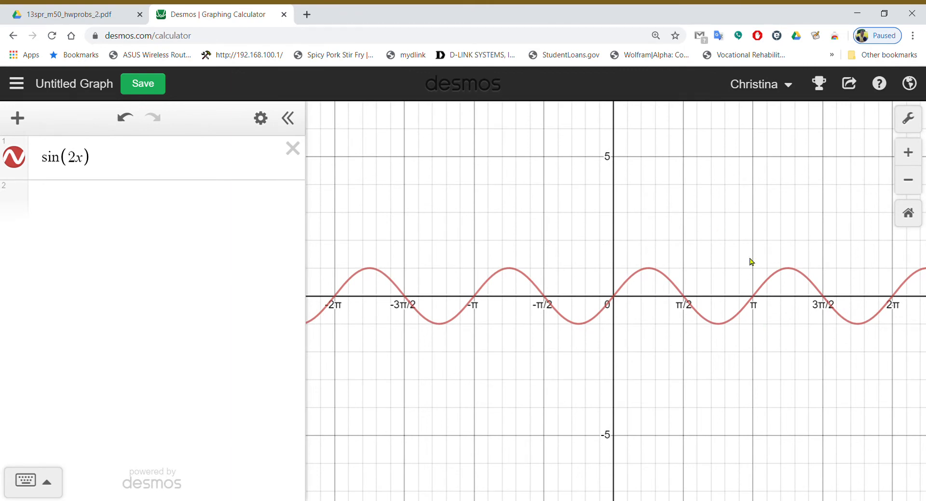
{"action": "left_click", "coordinate": [615, 298]}
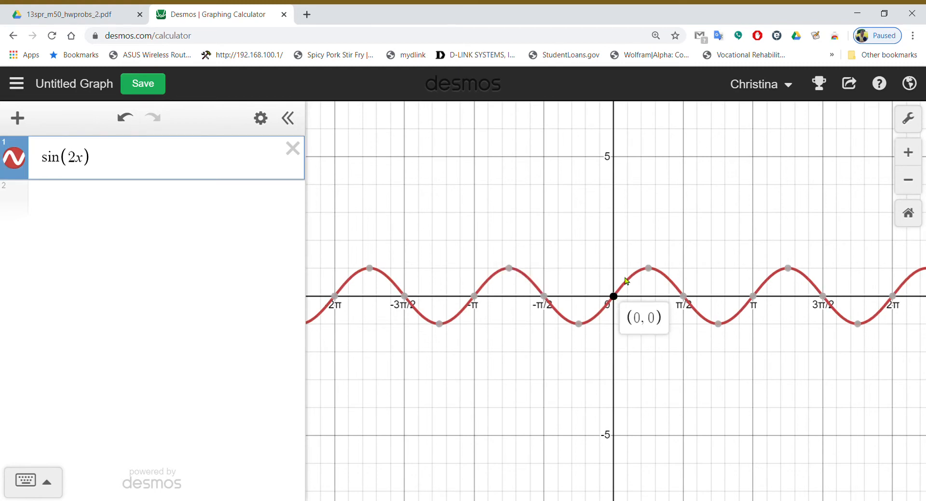
{"action": "mouse_move", "coordinate": [688, 296]}
{"action": "mouse_move", "coordinate": [762, 298]}
{"action": "left_click", "coordinate": [760, 298]}
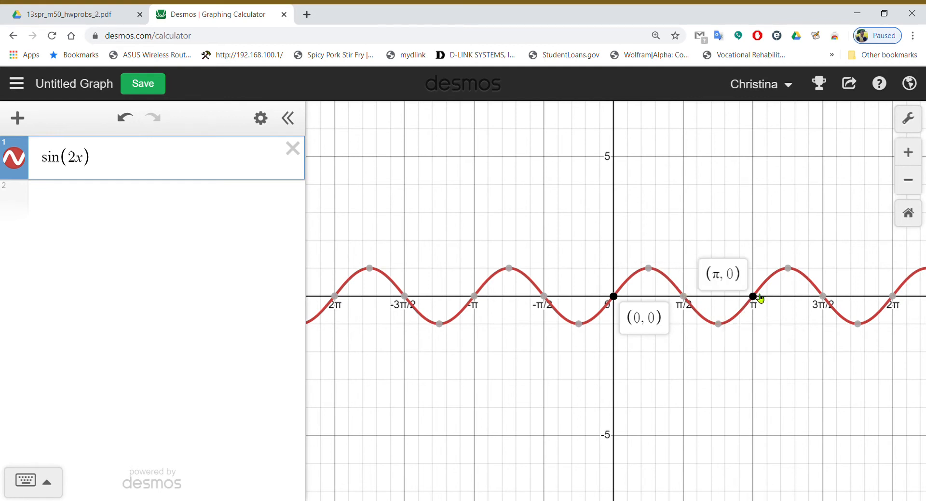
{"action": "left_click", "coordinate": [614, 297]}
{"action": "left_click", "coordinate": [104, 18]}
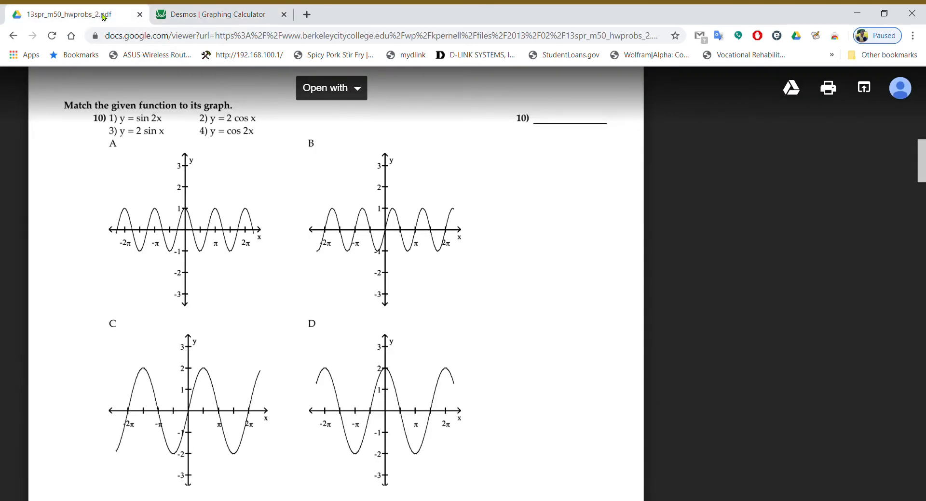